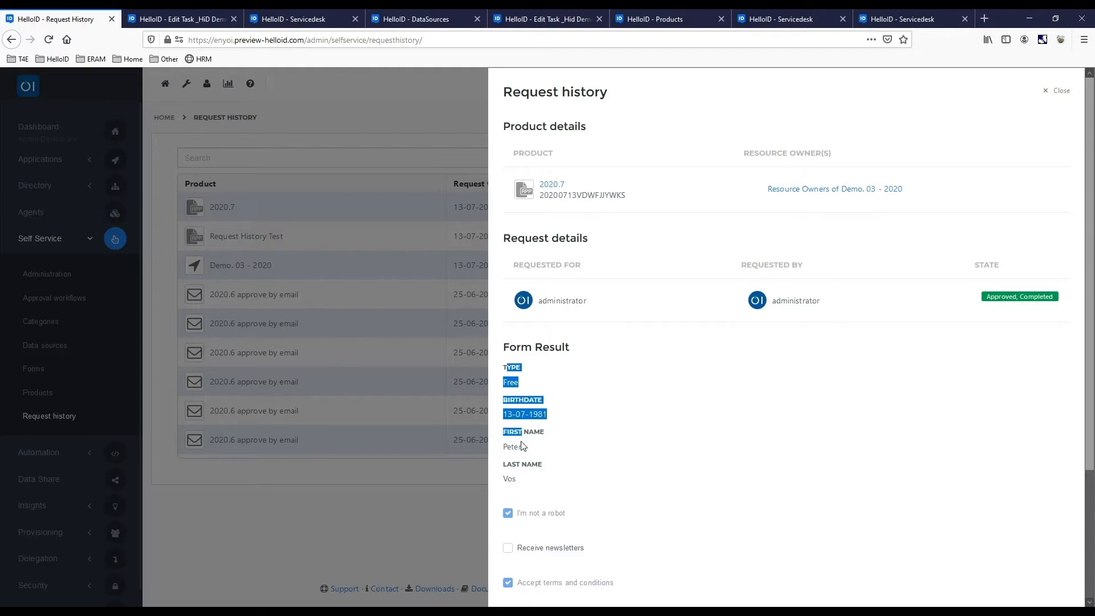
# - Examine the submitted form result in the request history details of product 2020.7
pyautogui.click(526, 484)
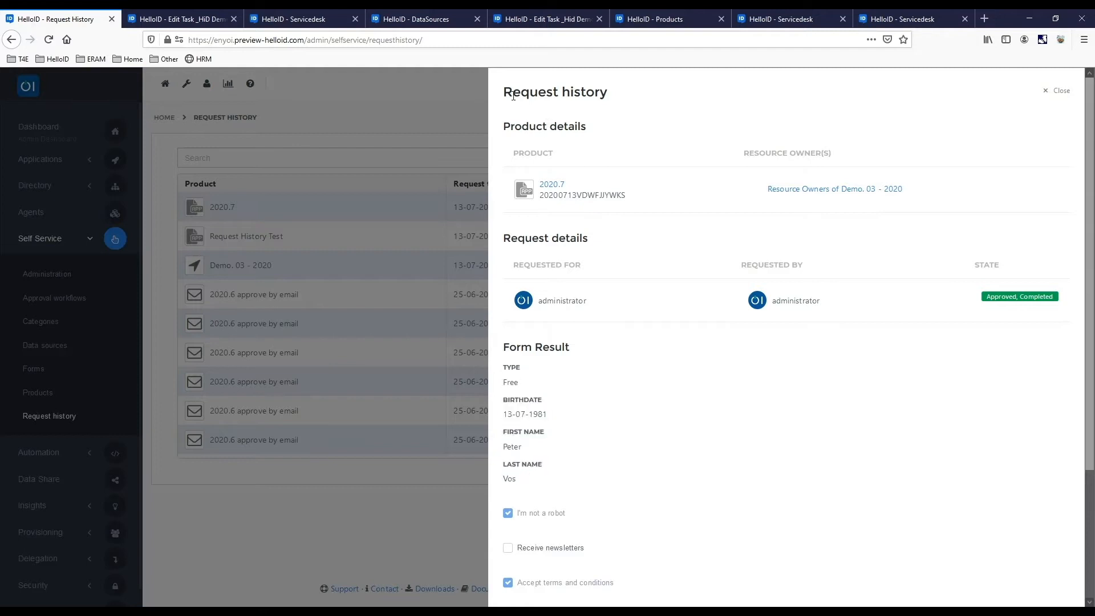
pyautogui.moveTo(507, 94); pyautogui.dragTo(611, 101)
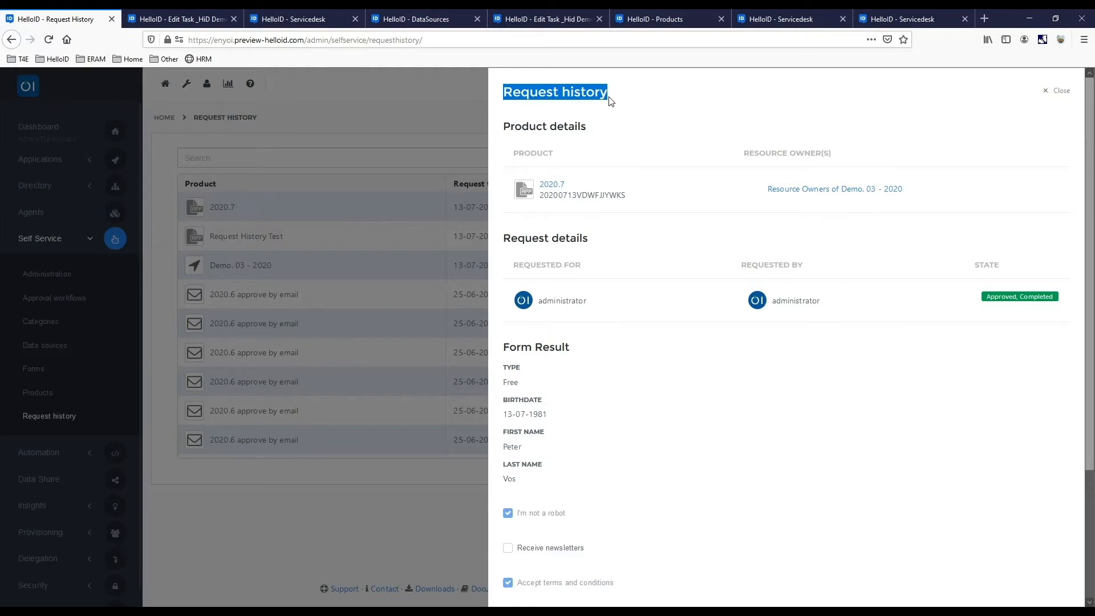
# - Review the icon name and delegatedforms endpoint in the API create Delegated Form script, save the task, and view the Servicedesk forms
pyautogui.click(194, 21)
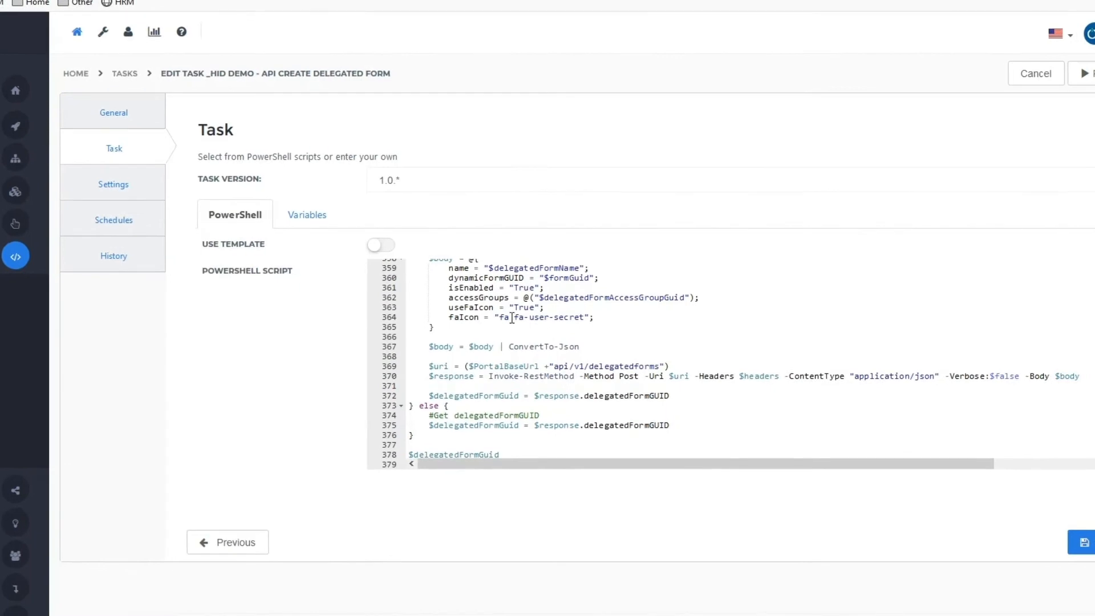
pyautogui.moveTo(516, 319); pyautogui.dragTo(585, 318)
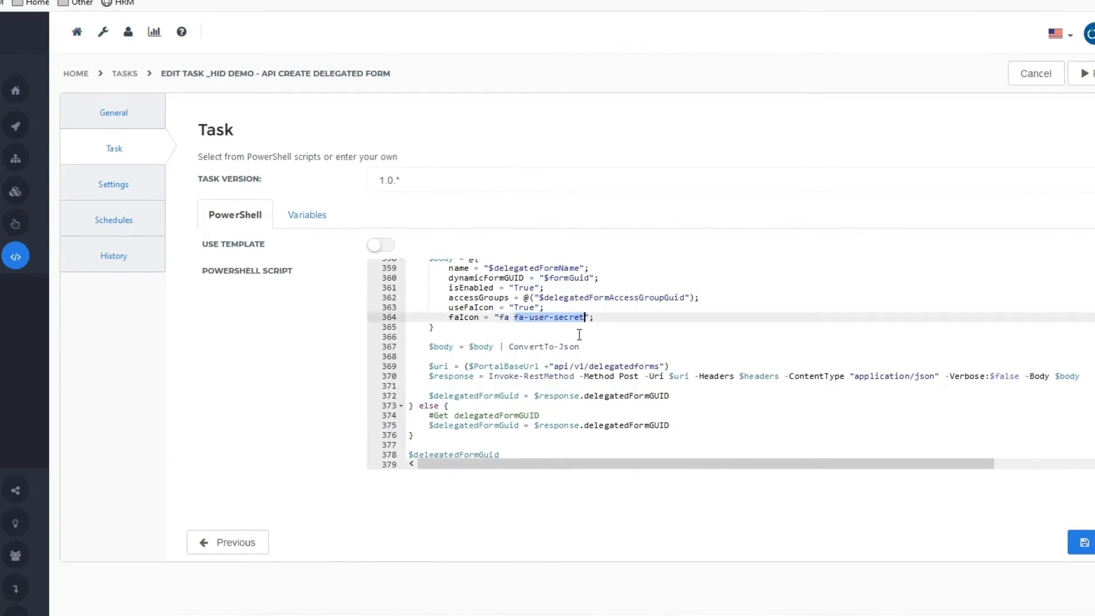
pyautogui.moveTo(589, 365); pyautogui.dragTo(661, 366)
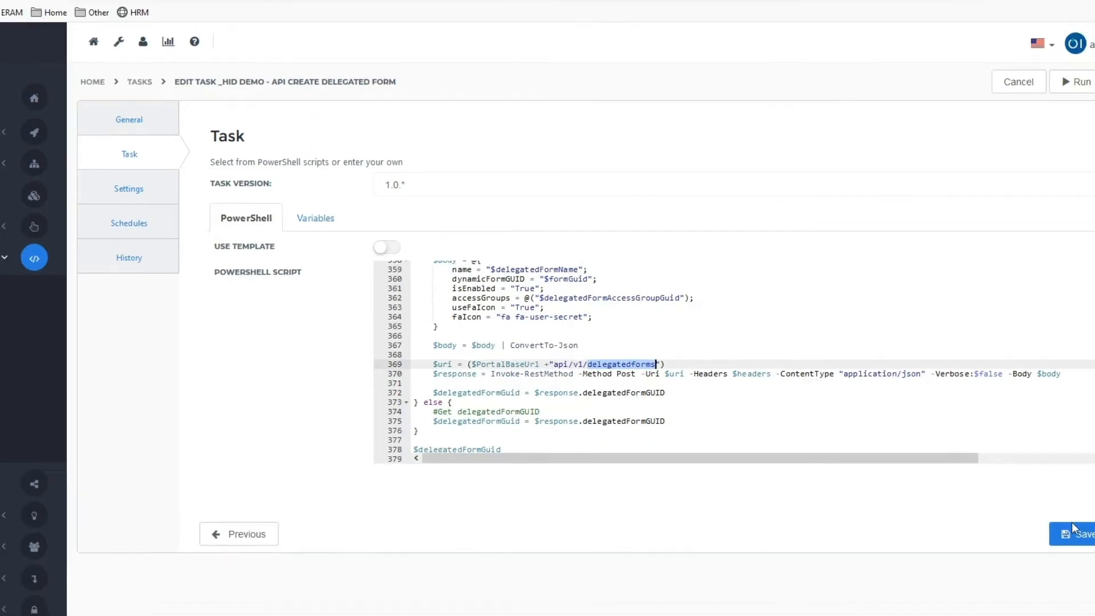
pyautogui.click(1084, 543)
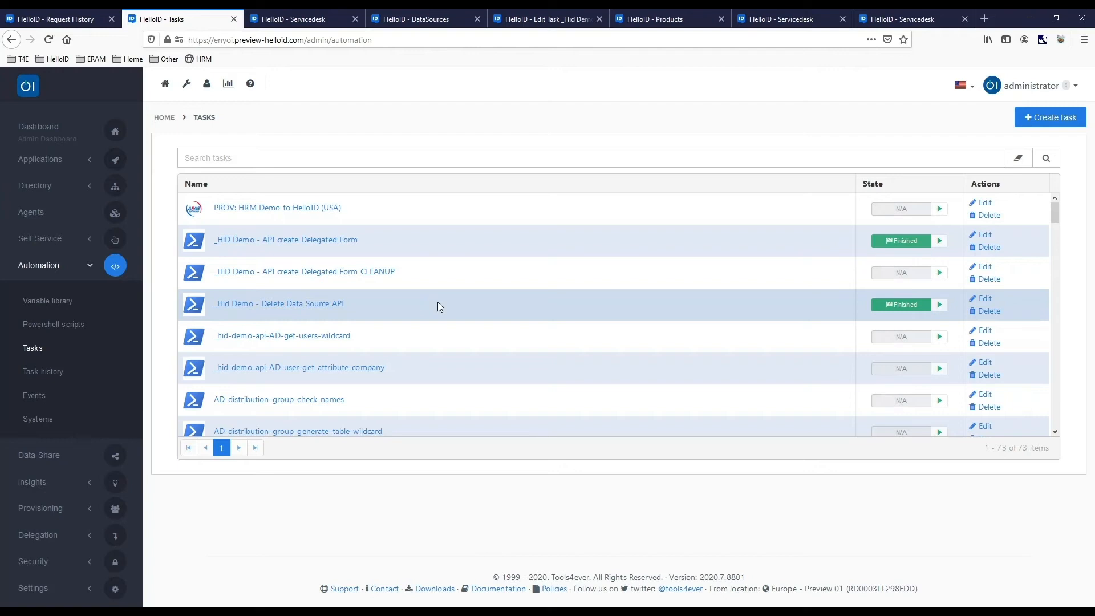
pyautogui.click(292, 23)
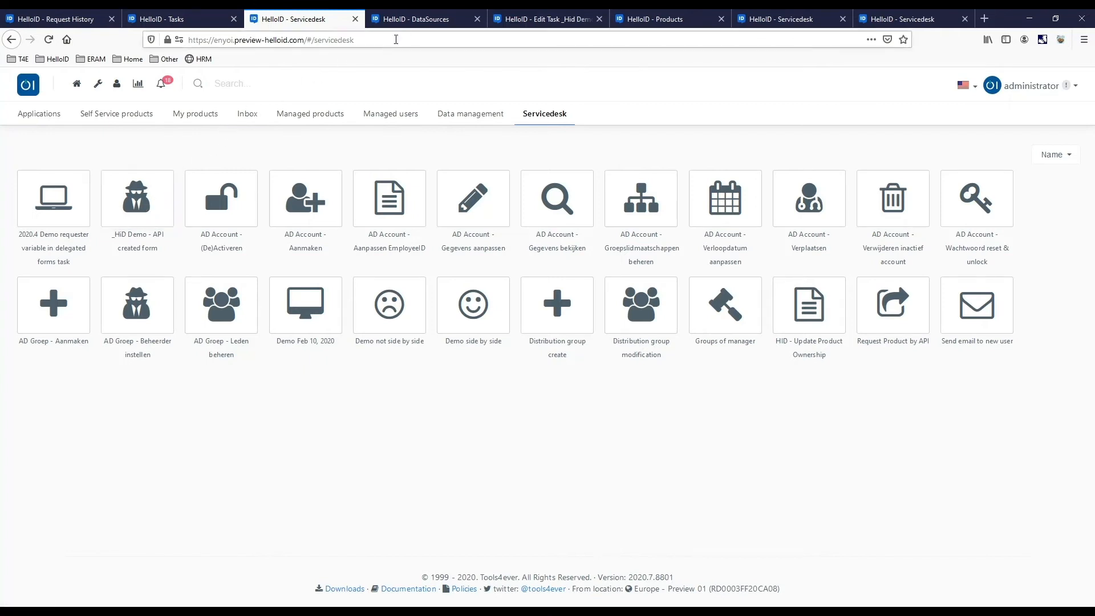
# - Check the _test delete data source, then review the Delete Data Source API task's script and save the task
pyautogui.click(414, 20)
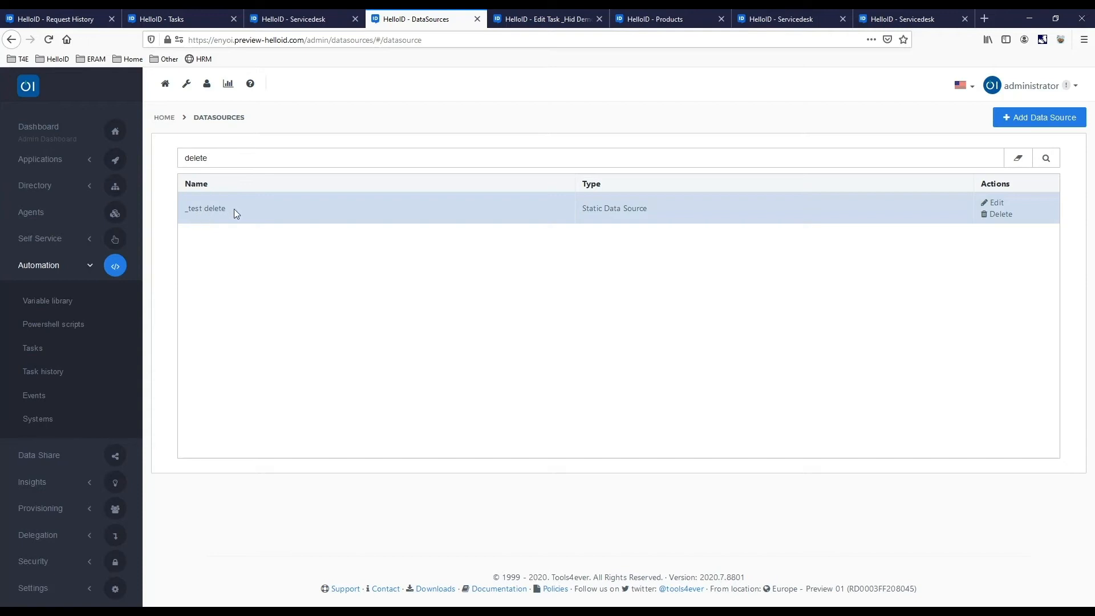
pyautogui.click(537, 20)
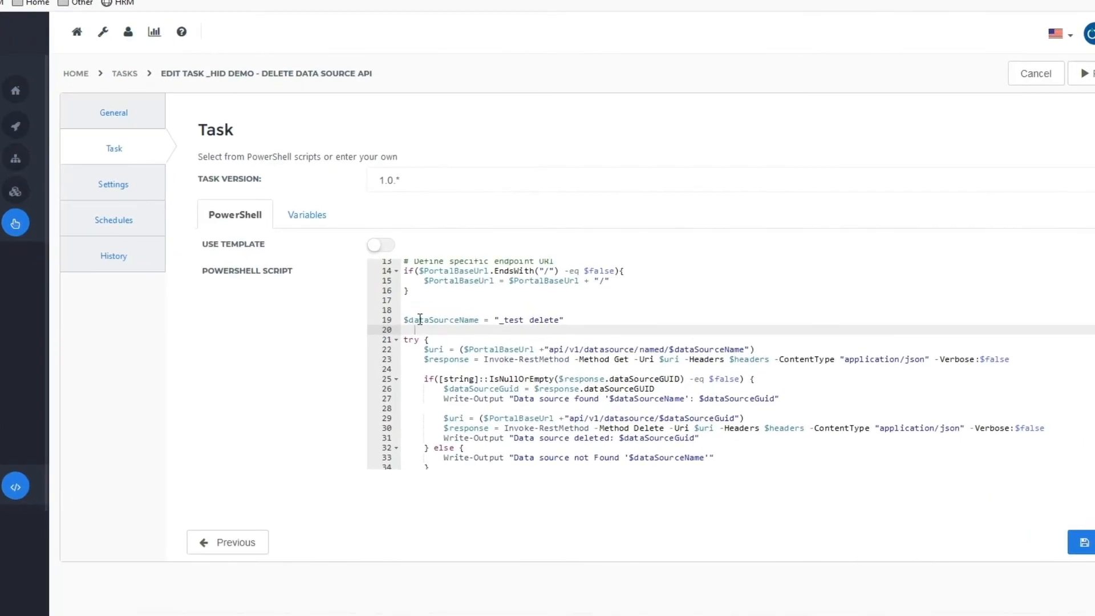
pyautogui.moveTo(403, 320); pyautogui.dragTo(724, 359)
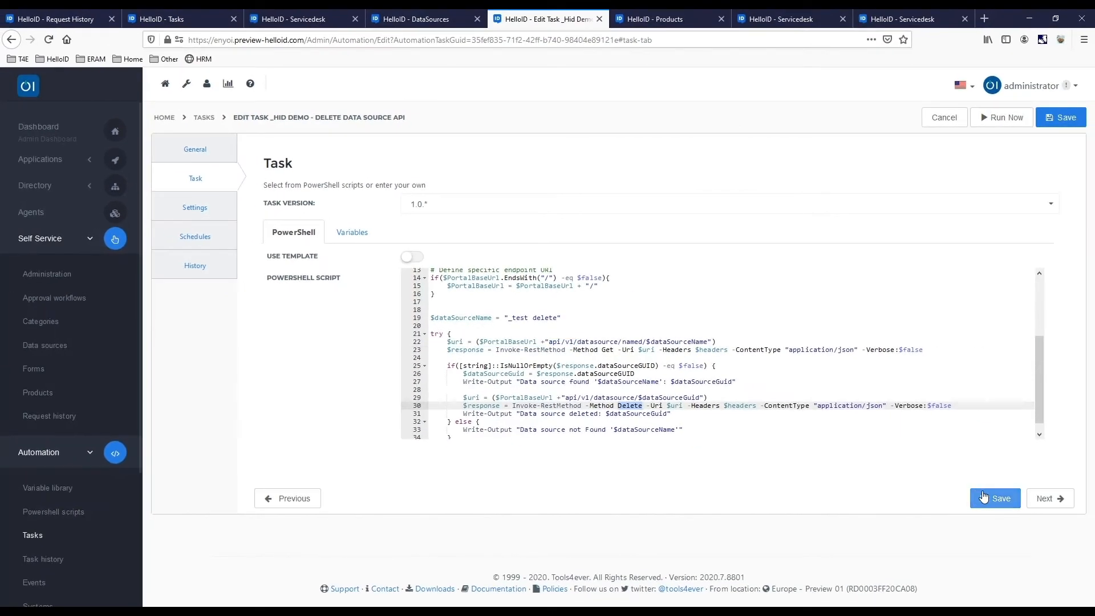
pyautogui.click(987, 498)
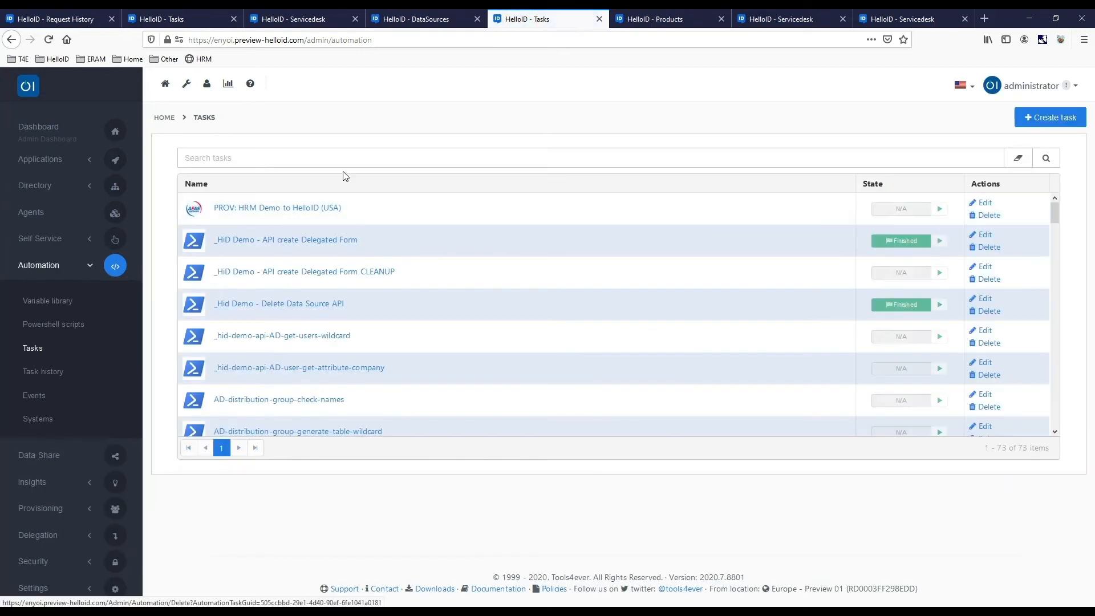
# - Search the tasks for "delete", run _Hid Demo - Delete Data Source API, and refresh the data source search
pyautogui.click(298, 155)
pyautogui.write('delet')
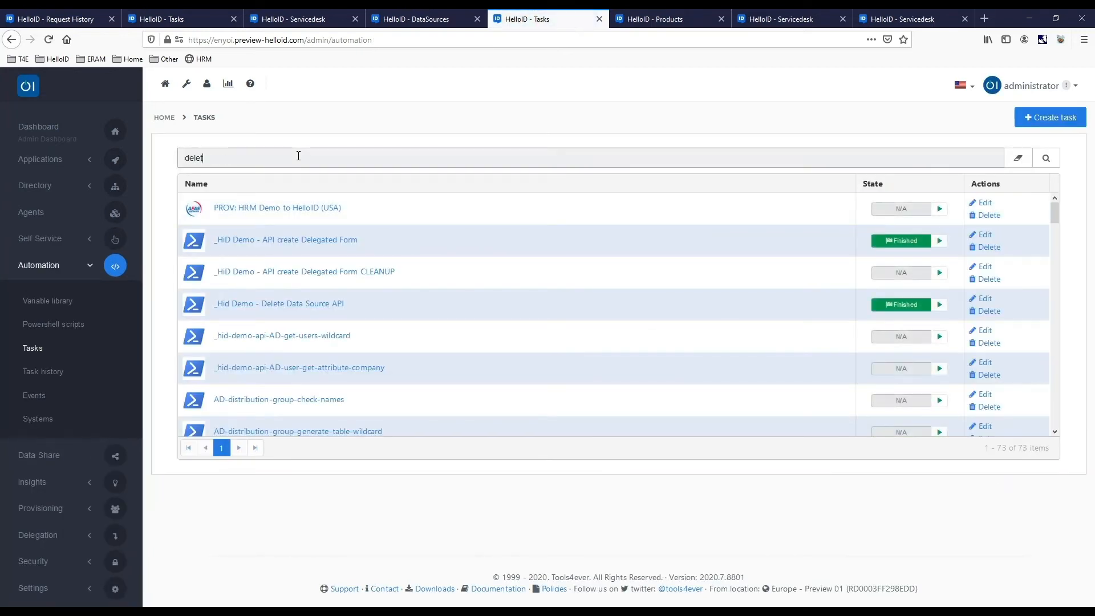
pyautogui.write('e')
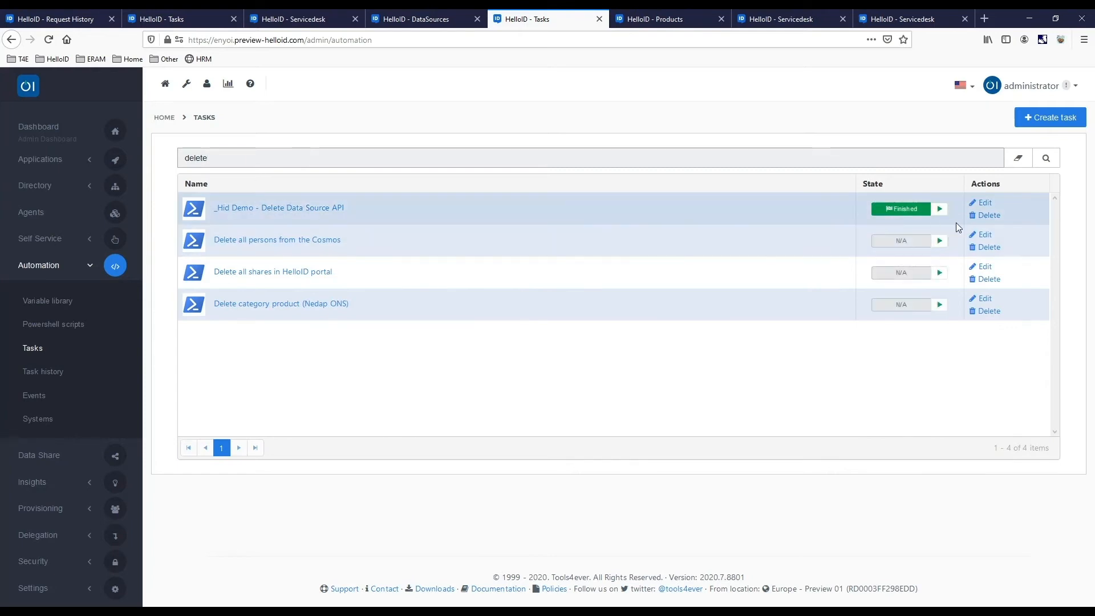
pyautogui.click(939, 209)
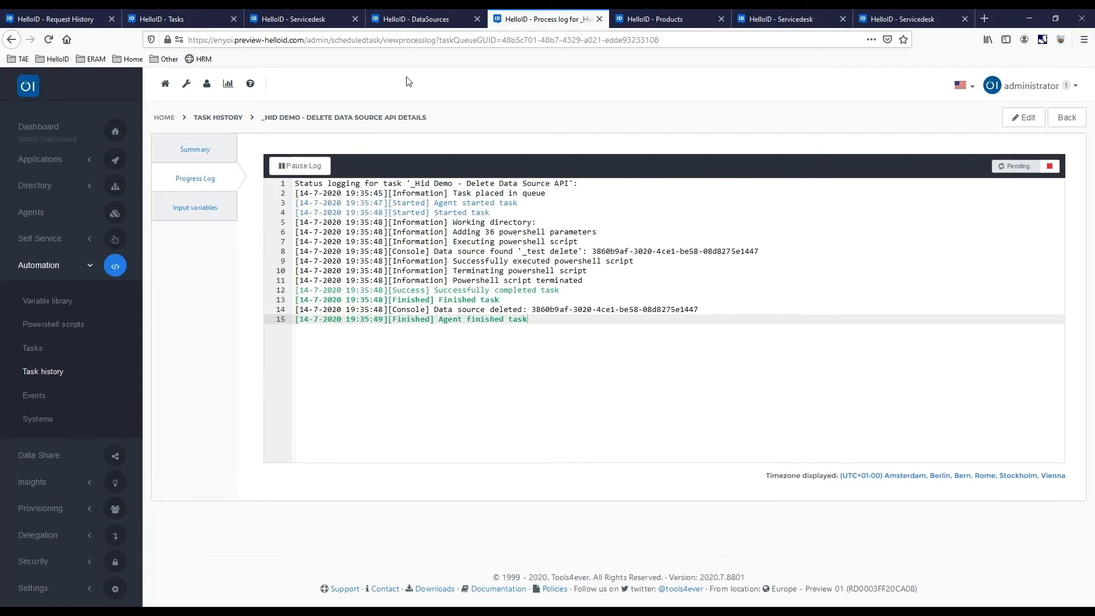
pyautogui.click(425, 20)
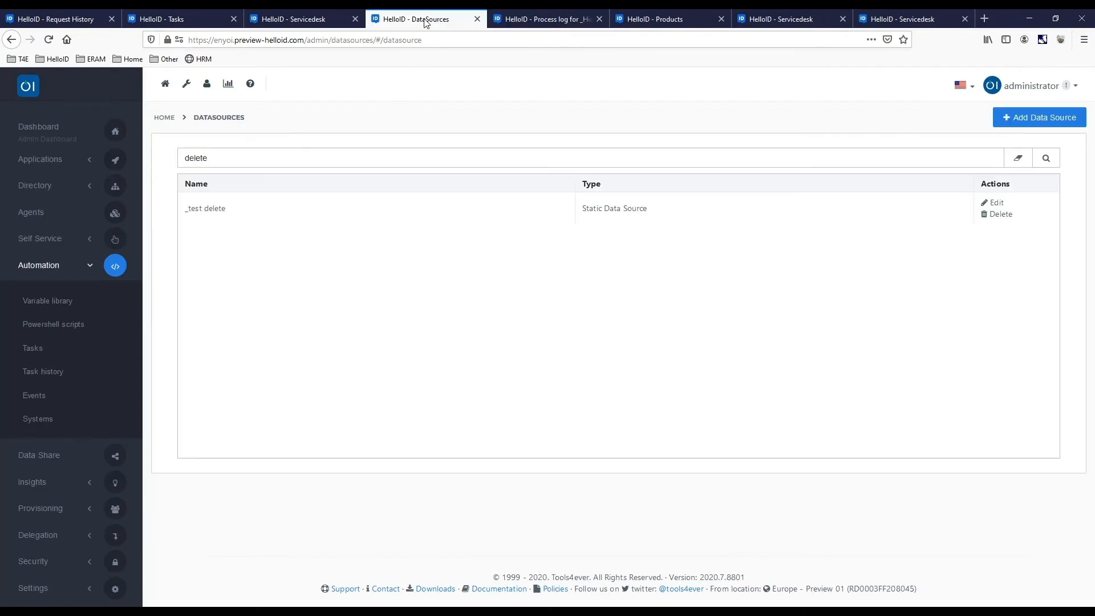
pyautogui.click(1047, 158)
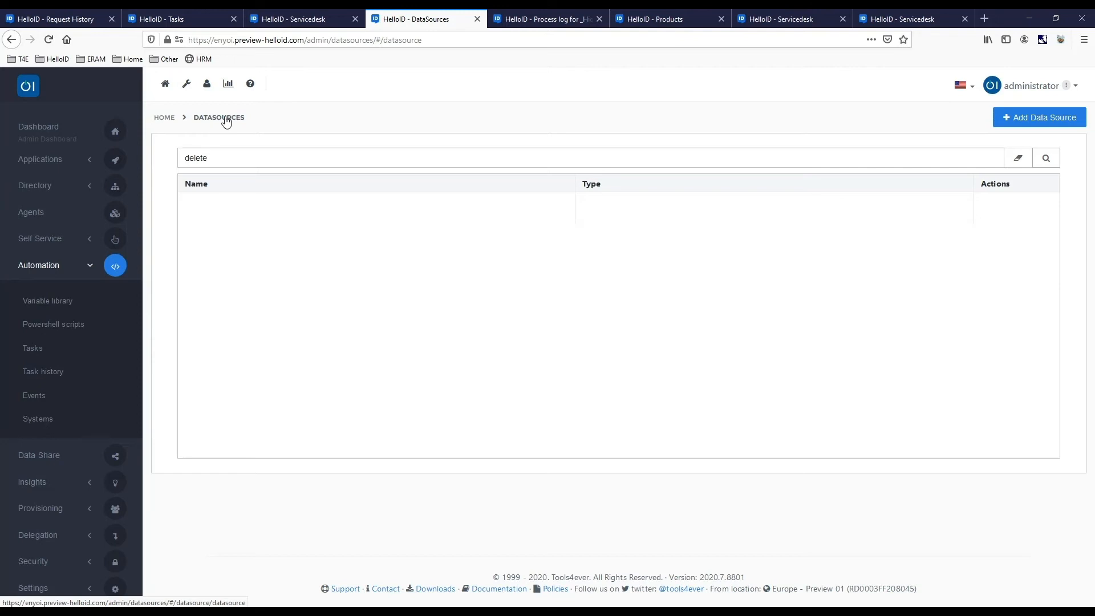
# - Open the variables of the Display approver action in the MS Visio product
pyautogui.click(650, 20)
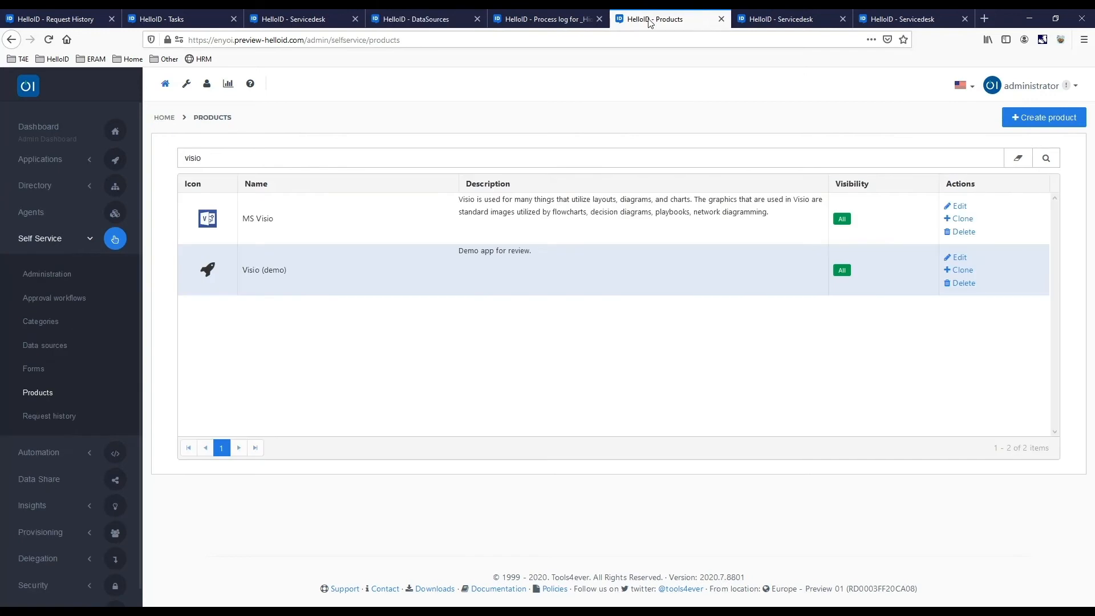
pyautogui.click(957, 206)
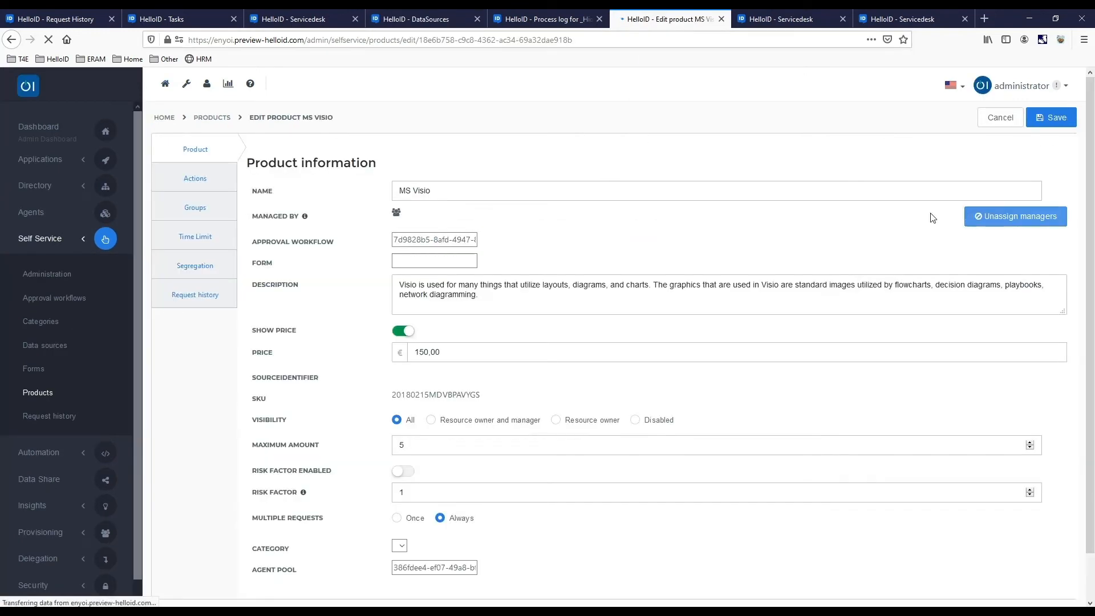
pyautogui.click(196, 179)
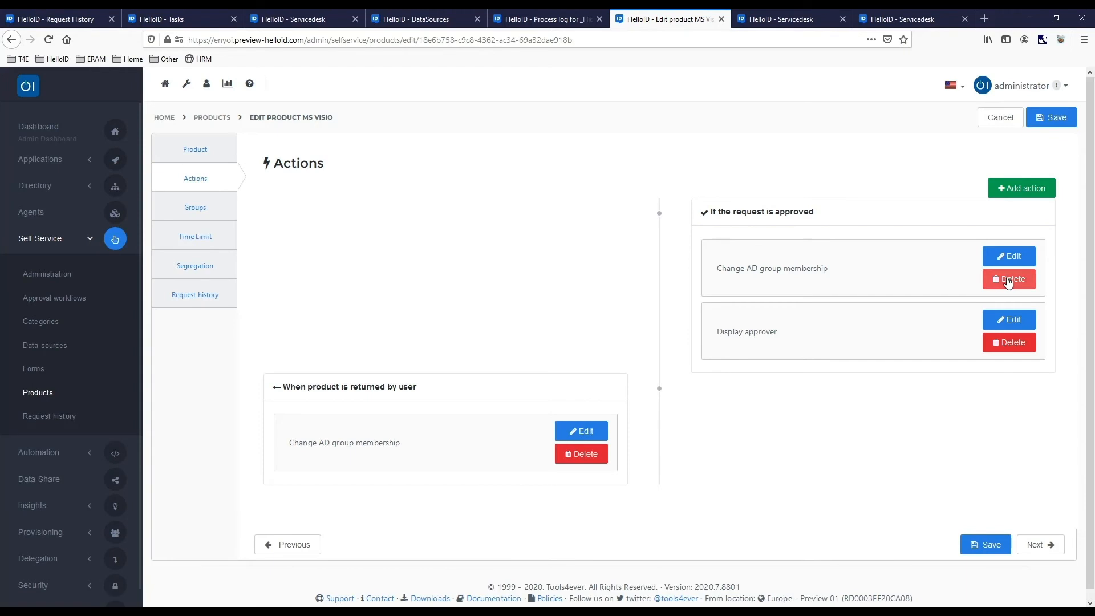
pyautogui.click(1014, 322)
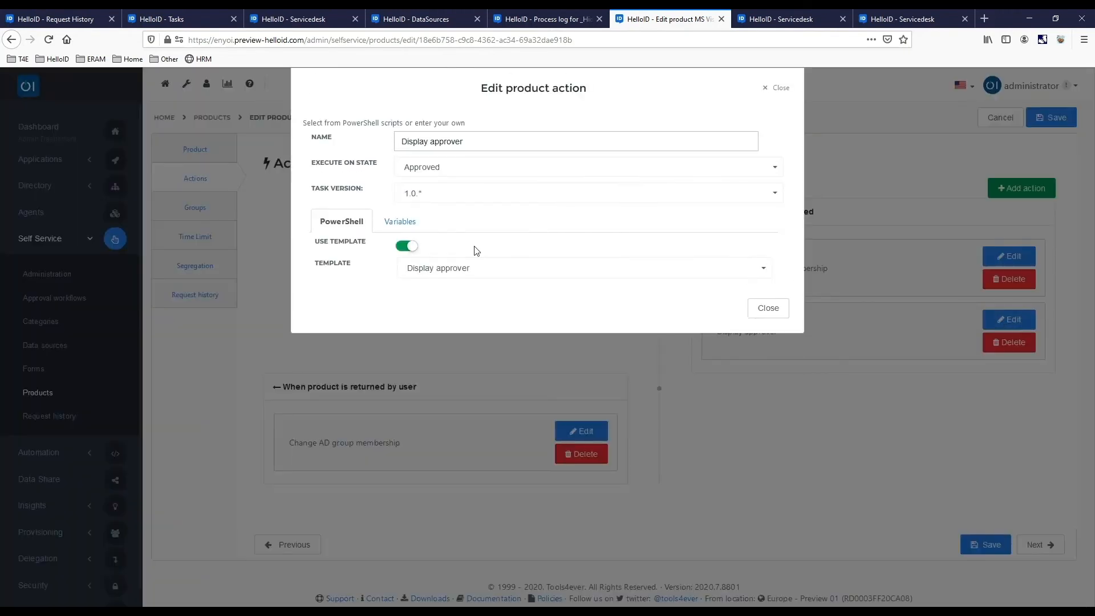
pyautogui.click(400, 222)
# - Enter {{requester.}} as the new variable's value and browse the suggested requester properties
pyautogui.click(582, 322)
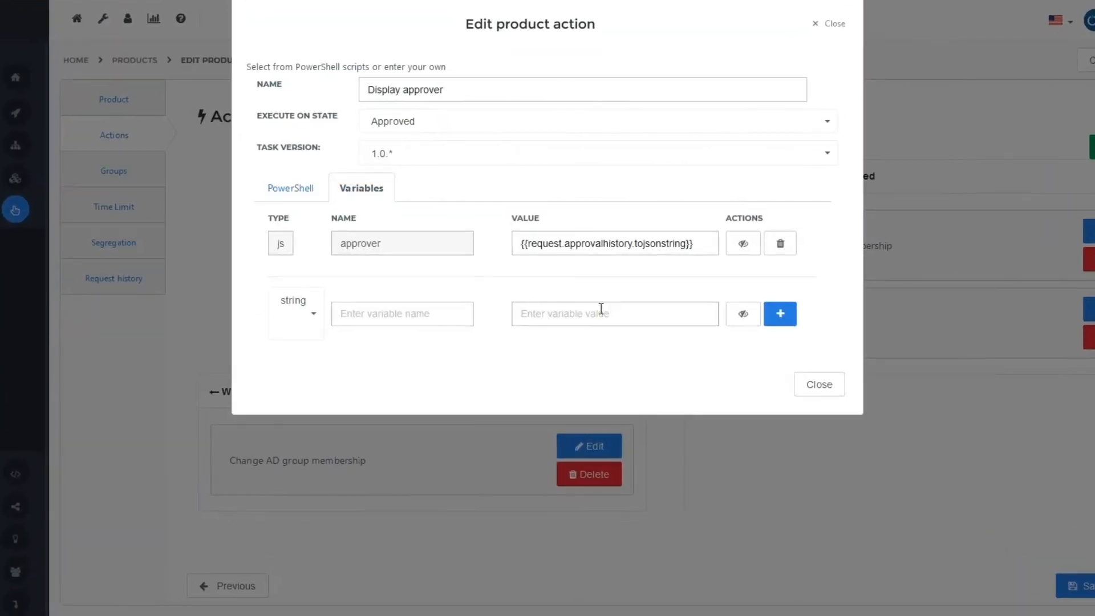
pyautogui.write('{{re')
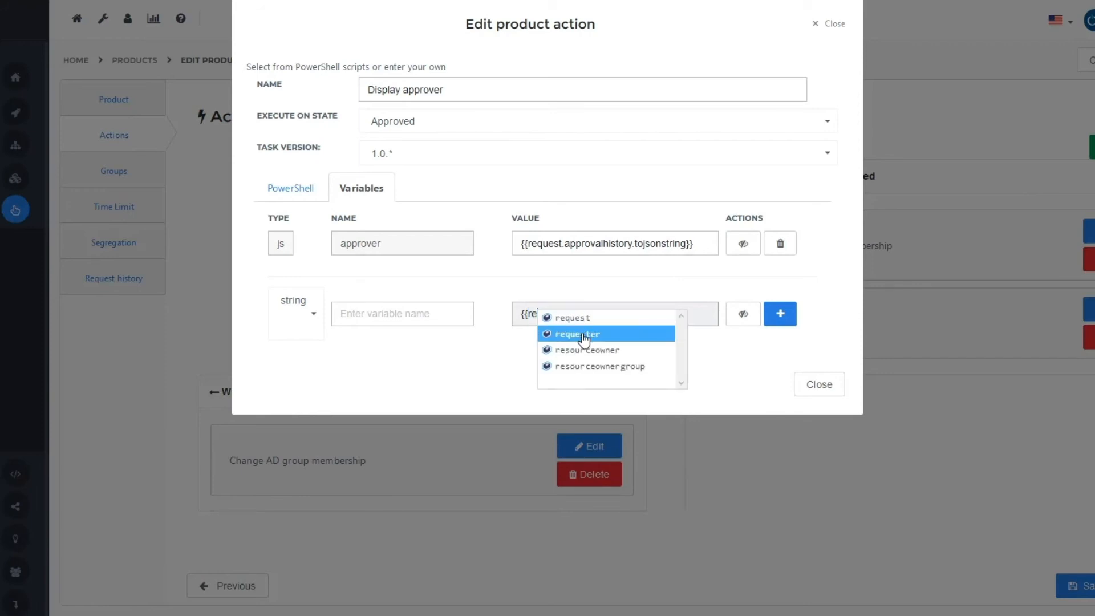
pyautogui.click(579, 335)
pyautogui.scroll(-5, 651, 346)
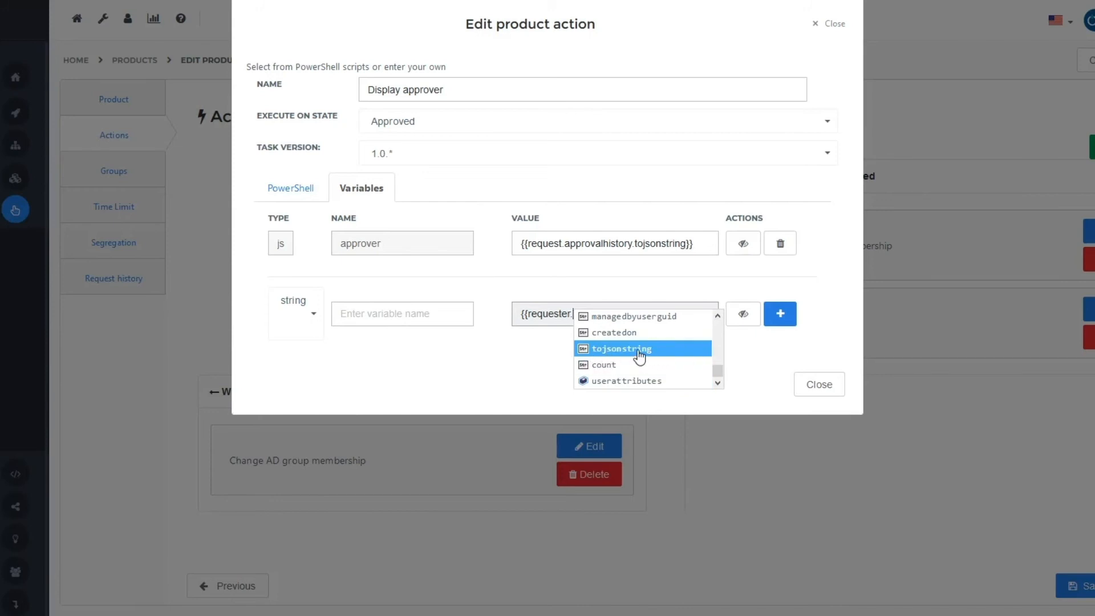
pyautogui.press('Escape')
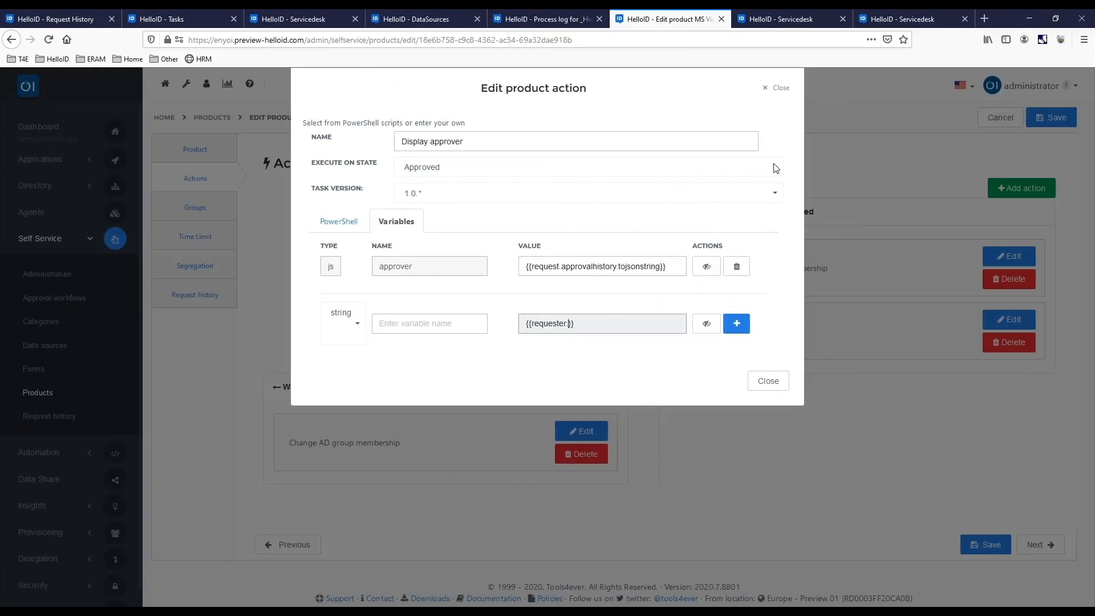
# - Compare the field layouts of the Servicedesk forms "Demo not side by side" and "Demo side by side"
pyautogui.click(809, 21)
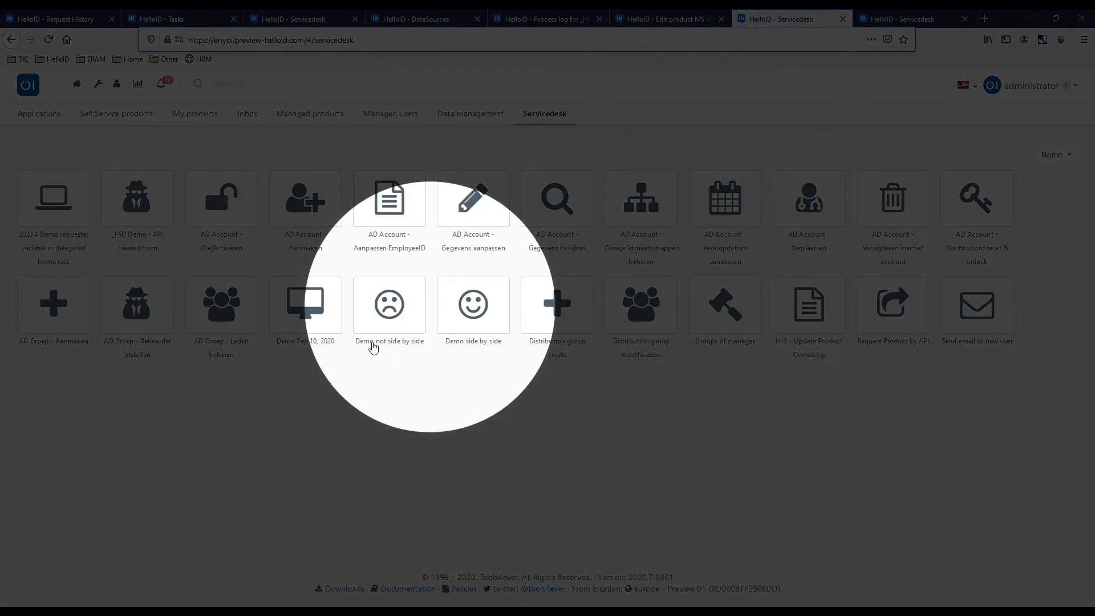
pyautogui.click(399, 348)
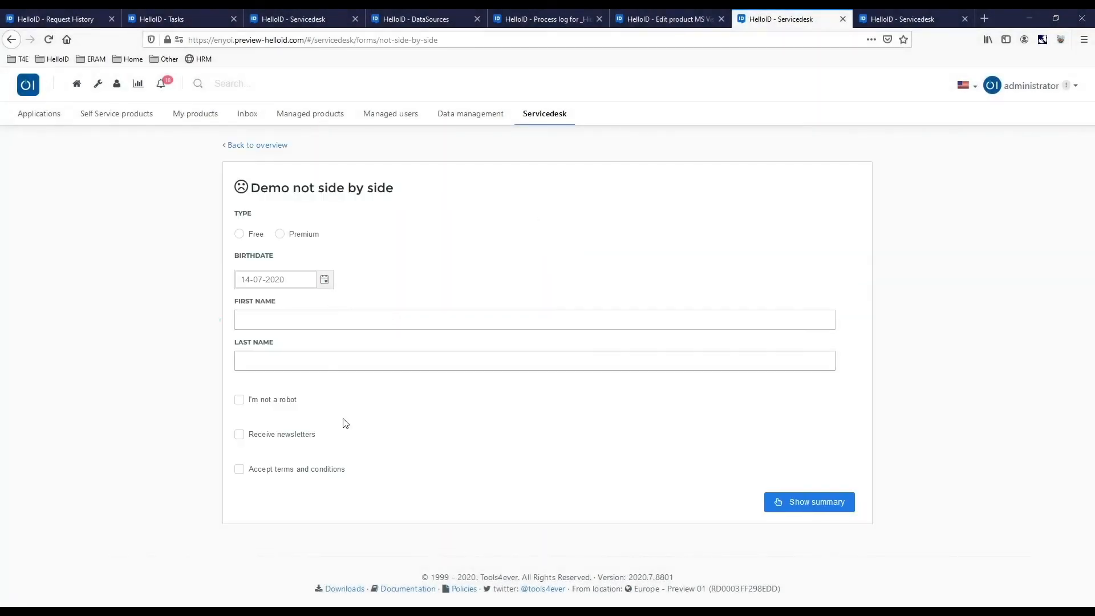
pyautogui.click(899, 21)
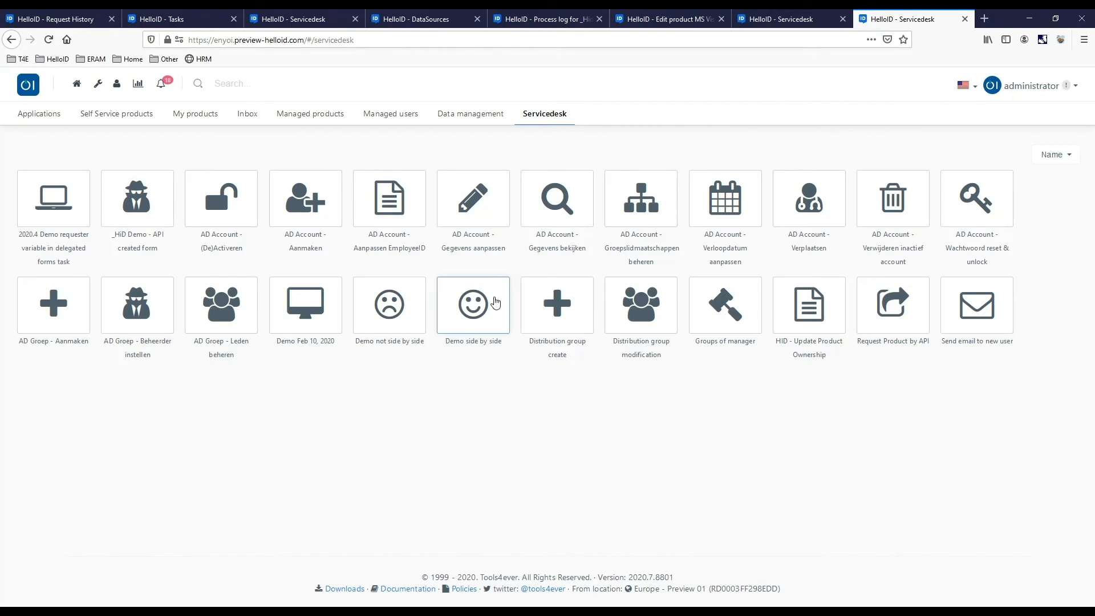
pyautogui.click(481, 307)
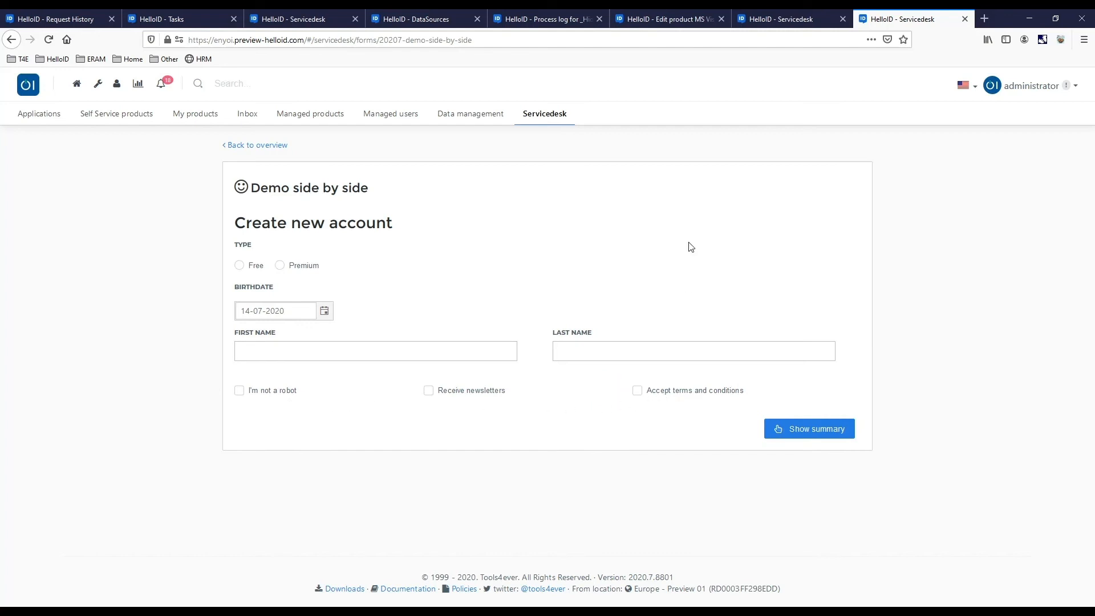
pyautogui.click(784, 20)
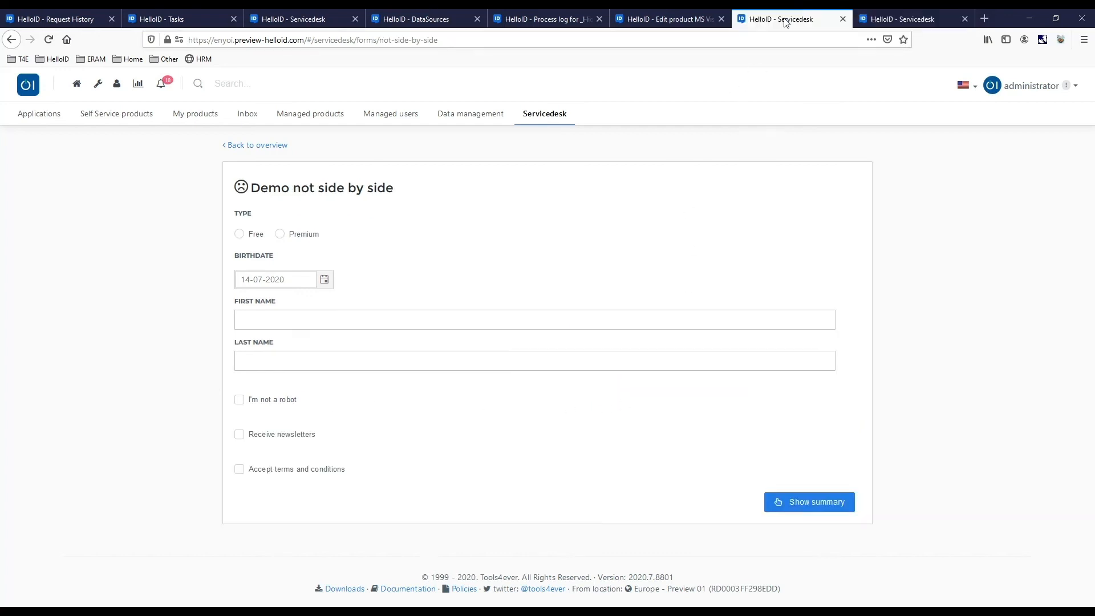
pyautogui.click(893, 21)
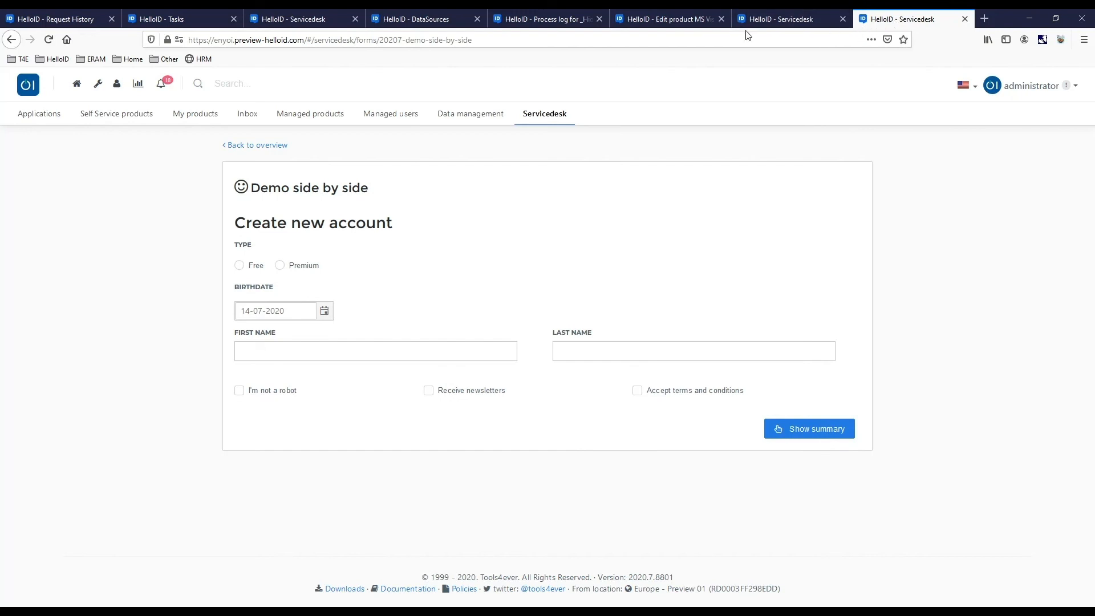
# - Search the self service forms for "side" and open 2020.7 Demo side by side for editing
pyautogui.click(99, 90)
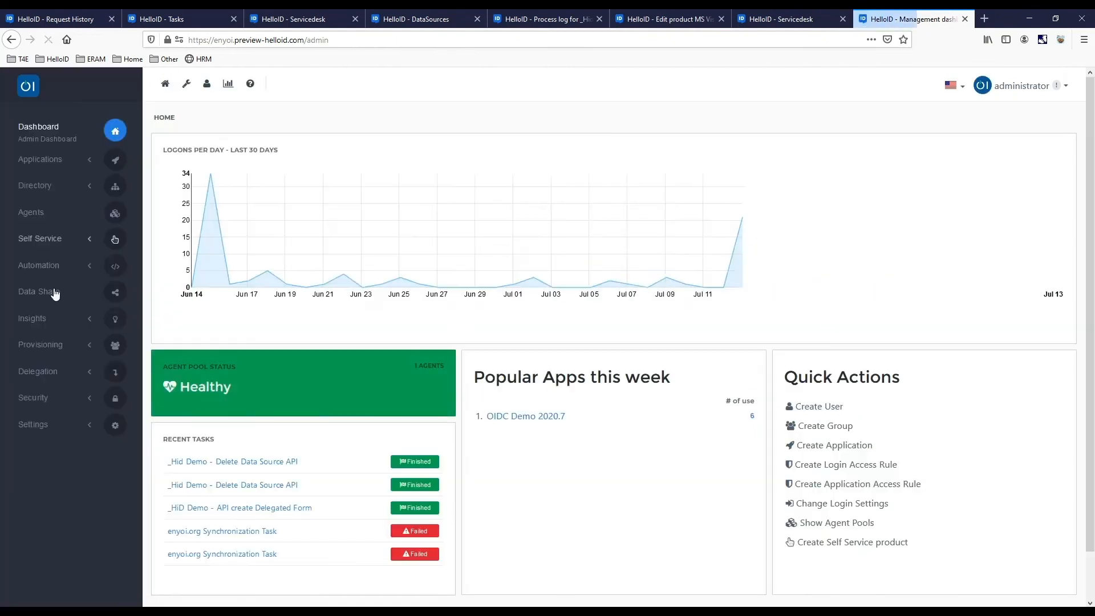
pyautogui.click(35, 240)
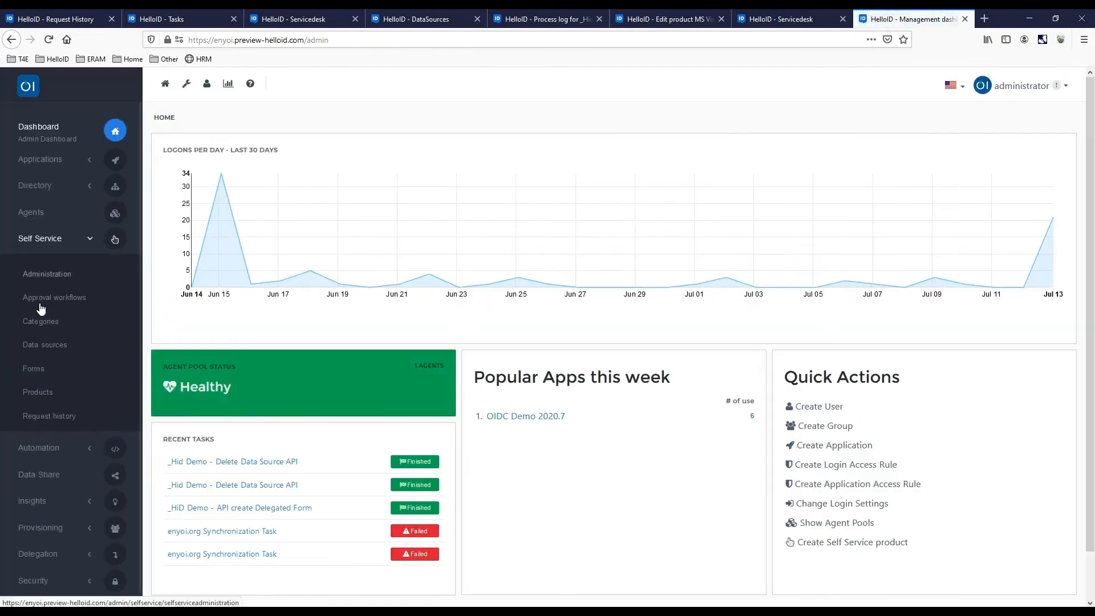
pyautogui.click(34, 368)
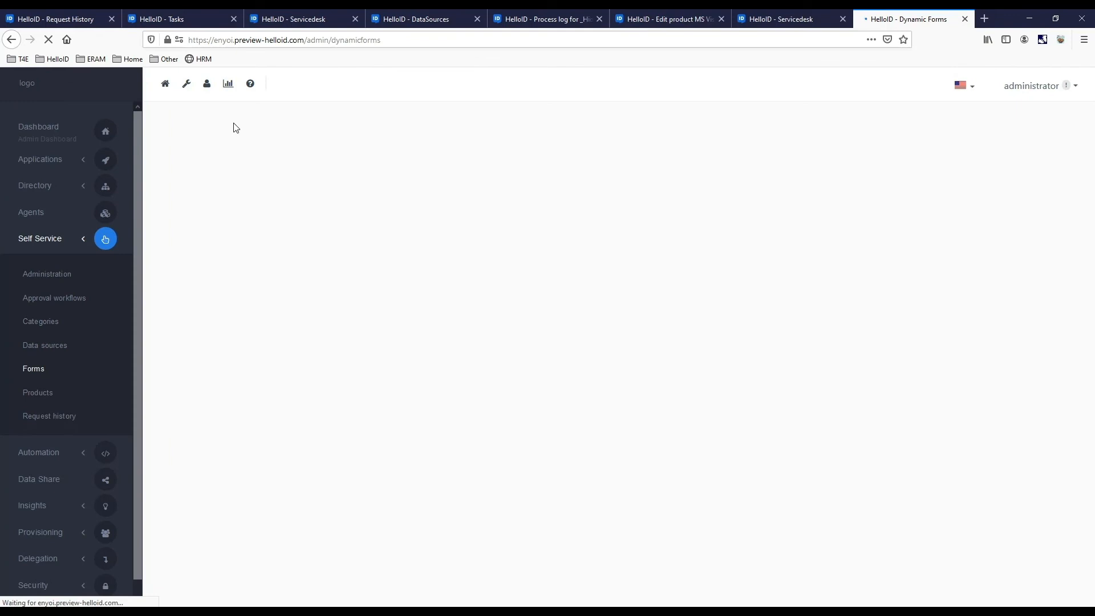
pyautogui.click(238, 159)
pyautogui.write('side')
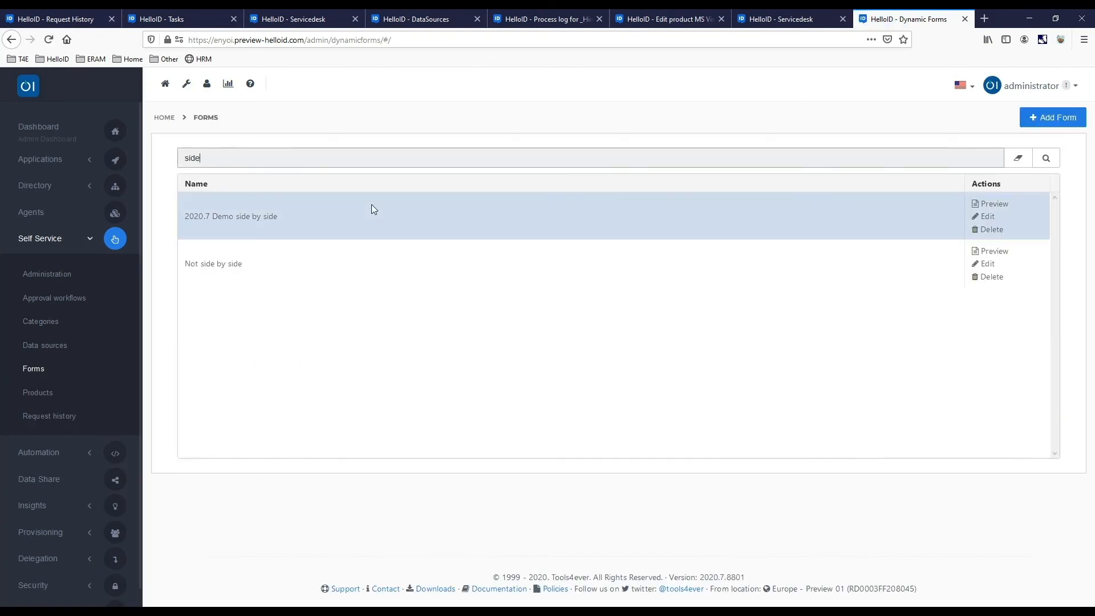
pyautogui.click(989, 216)
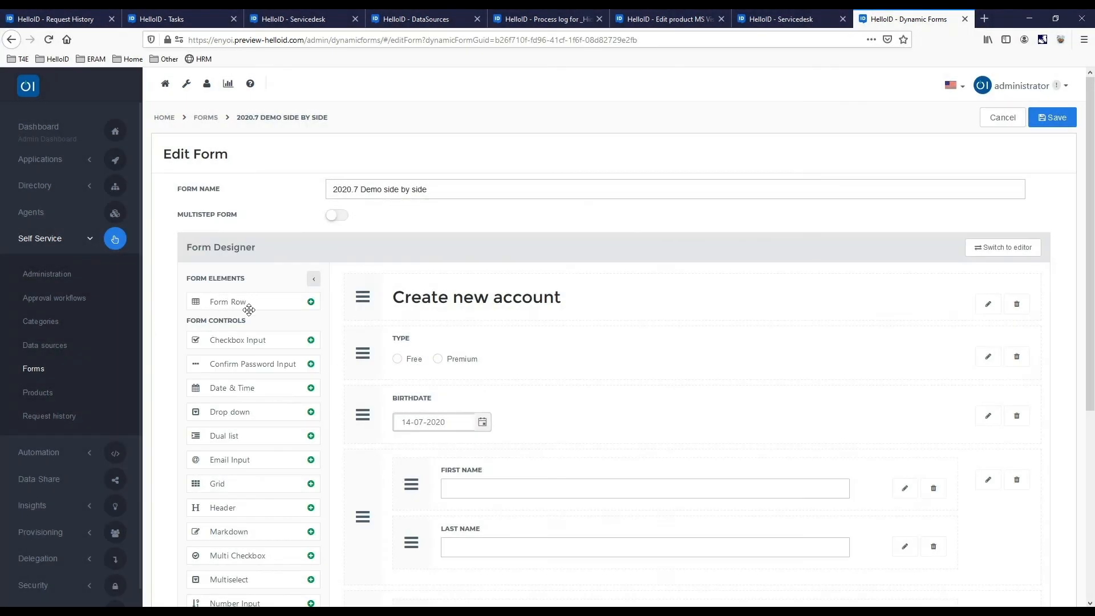
# - Move the Birthdate field into the form row with the name fields, placing it above First Name
pyautogui.moveTo(249, 309); pyautogui.dragTo(415, 504)
pyautogui.scroll(-2, 812, 456)
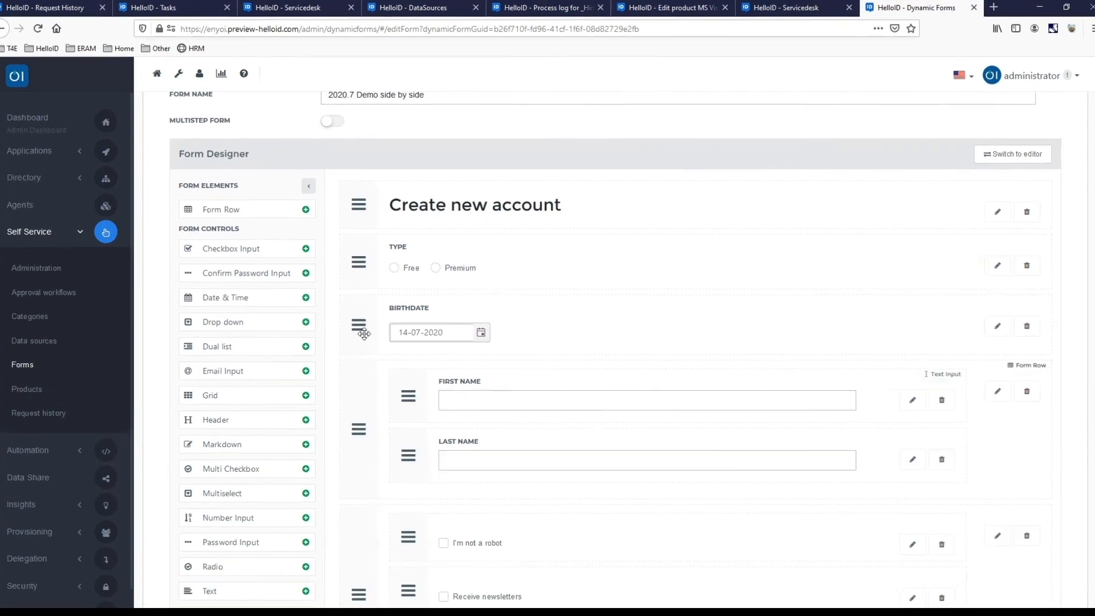
pyautogui.moveTo(364, 334); pyautogui.dragTo(398, 536)
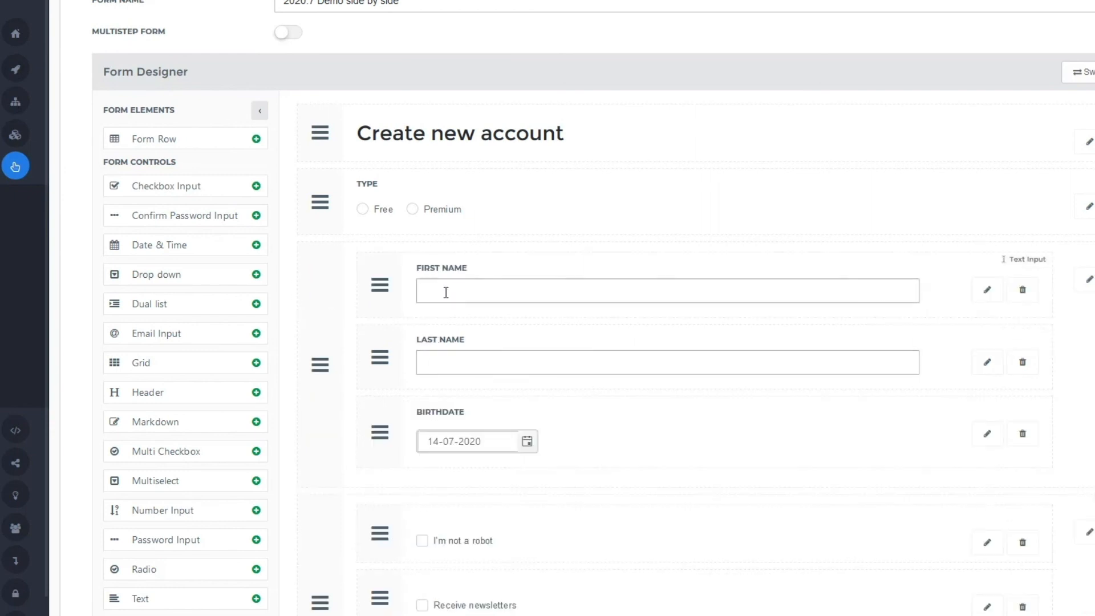
pyautogui.moveTo(380, 432); pyautogui.dragTo(385, 290)
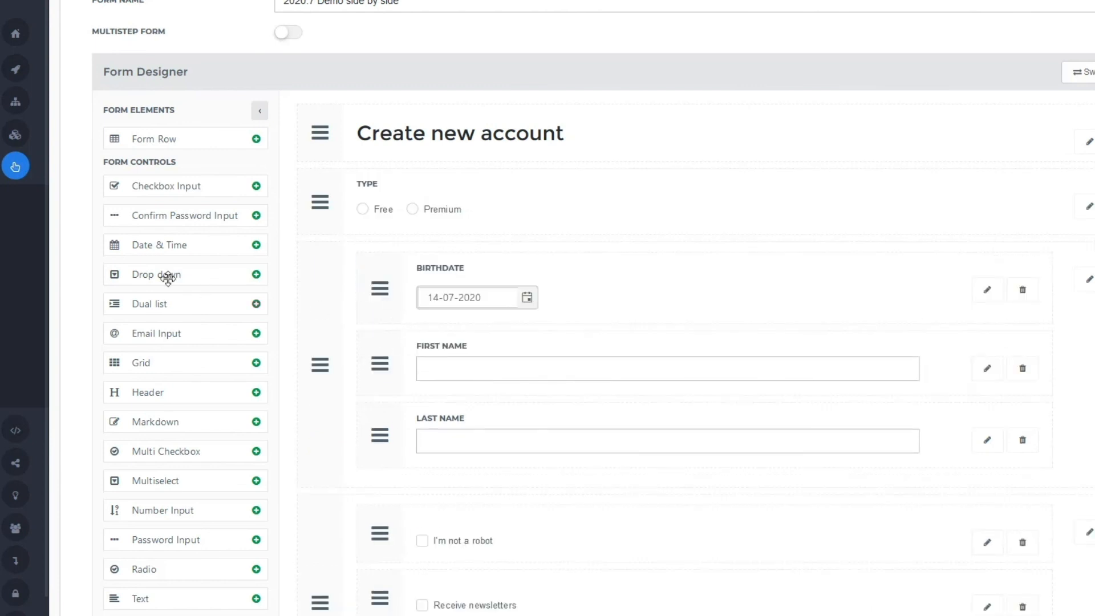